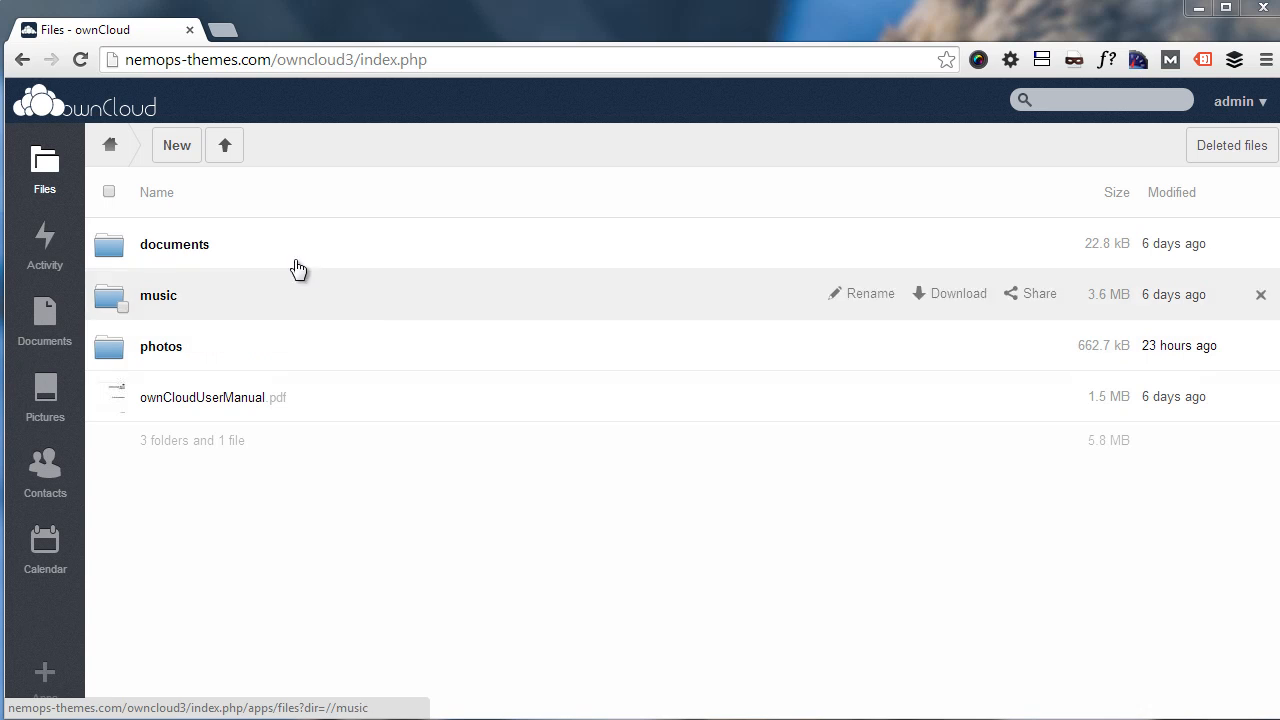
Step: Create a new folder named 'My New Folder' in the admin's file list
click(178, 152)
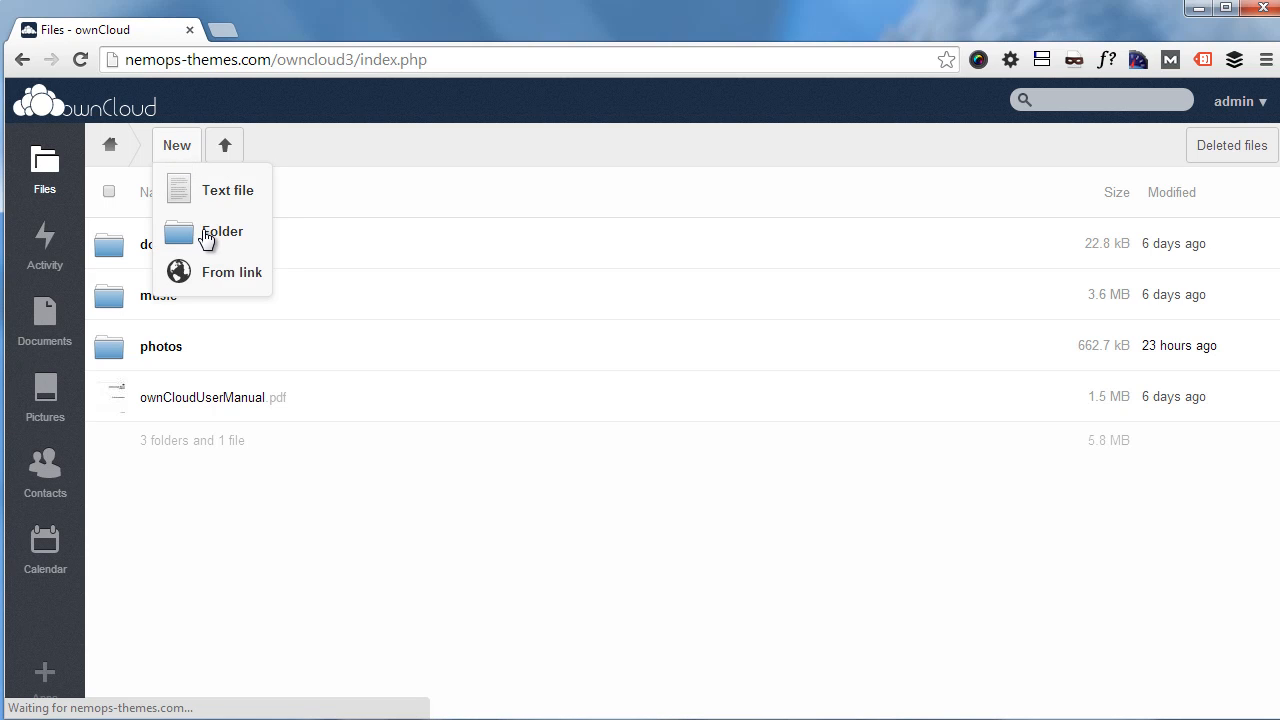
click(205, 234)
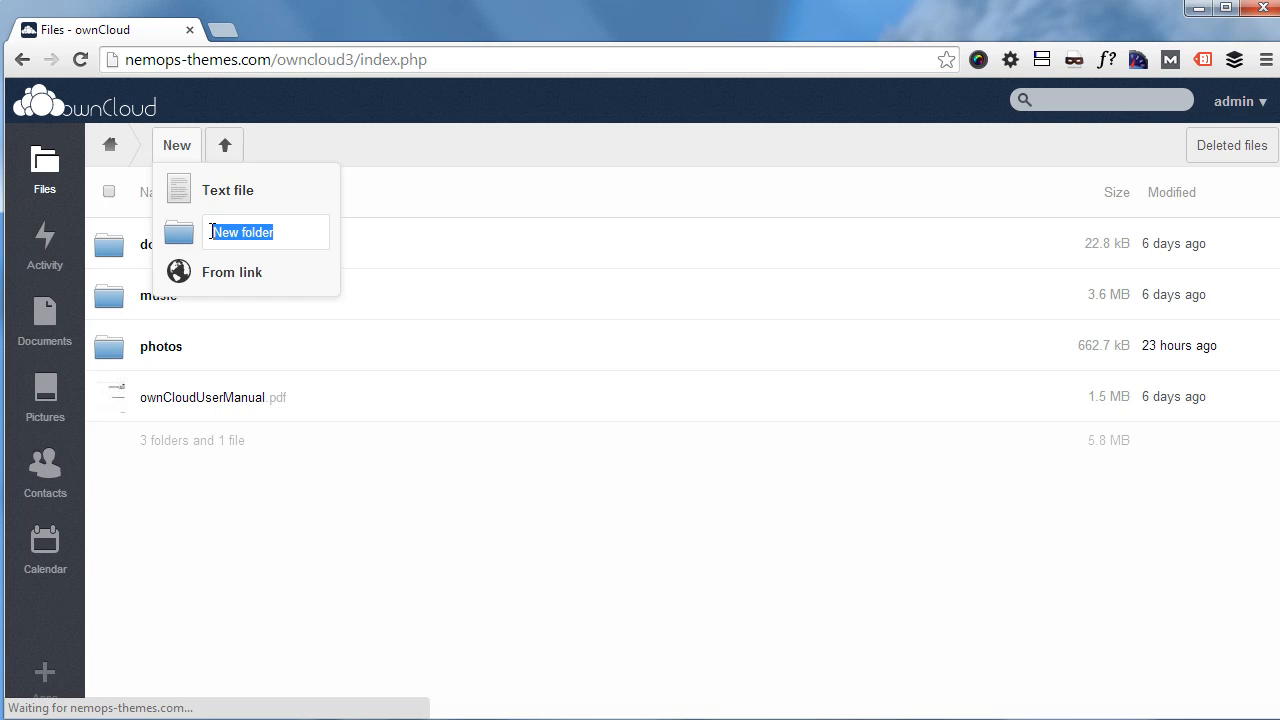
text(My New Folder)
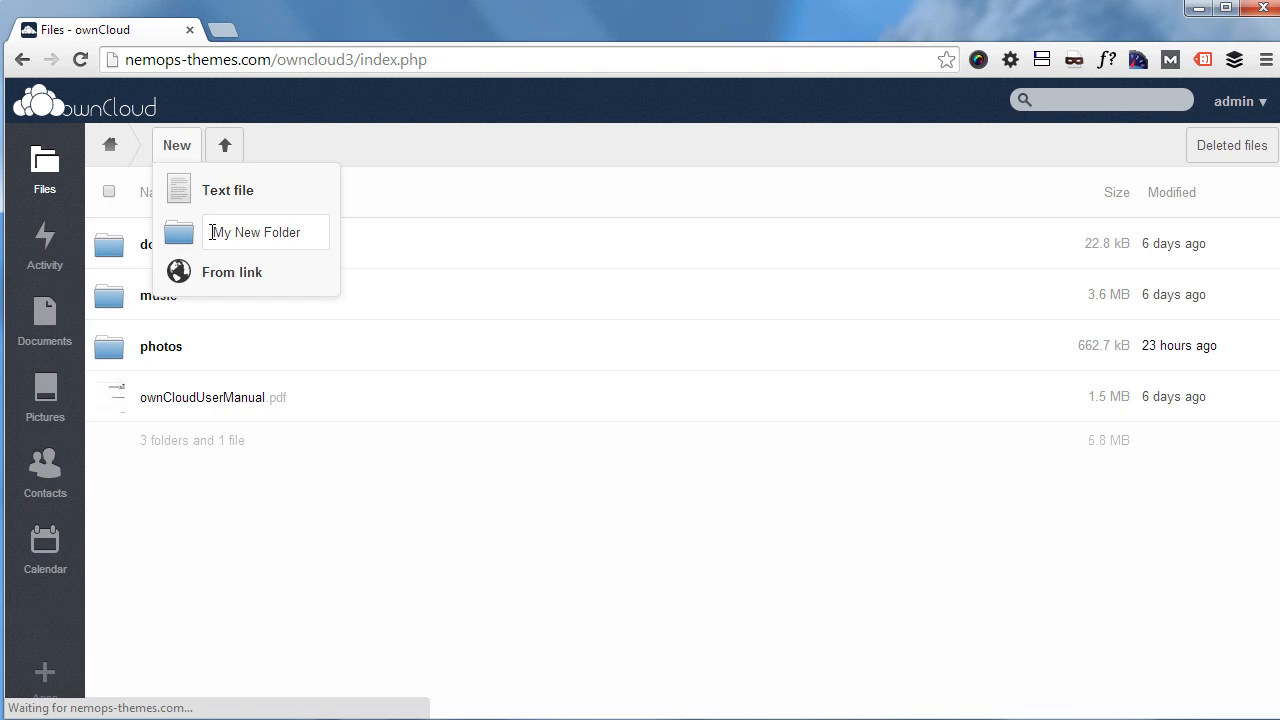
key(Return)
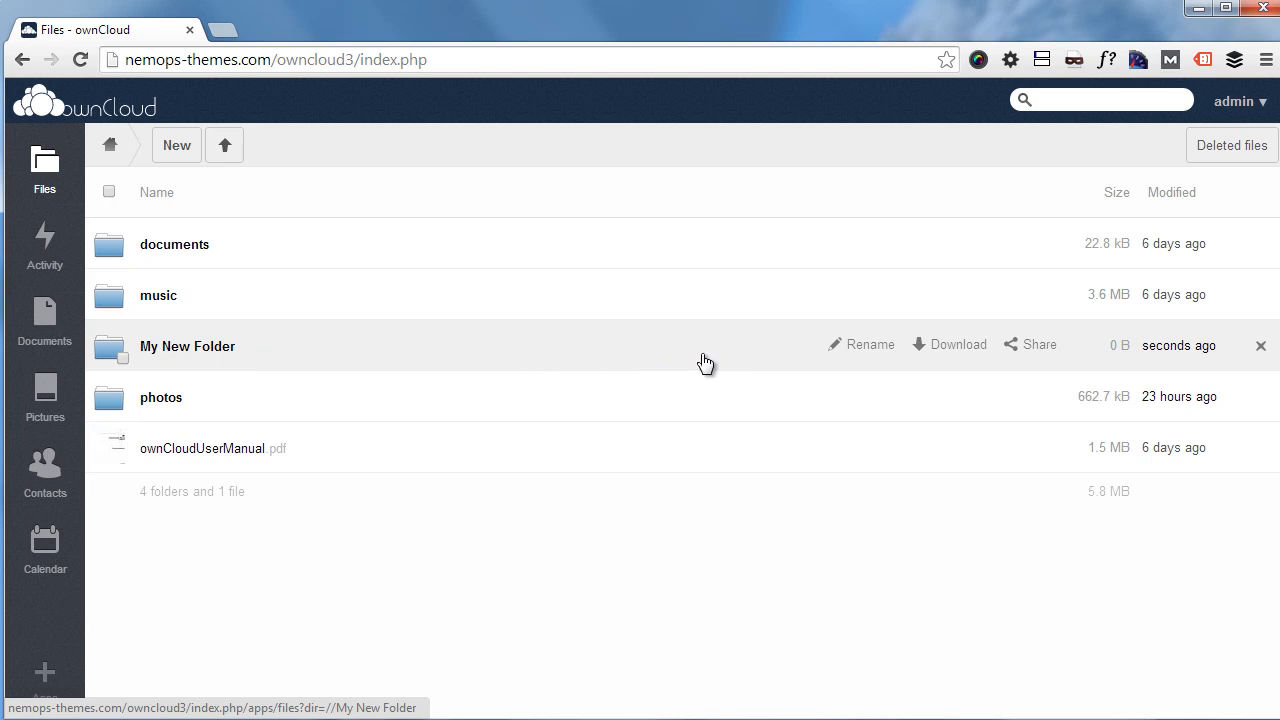
Step: Share My New Folder with testuser, reveal its can-edit permissions, and close the sharing panel
click(1022, 346)
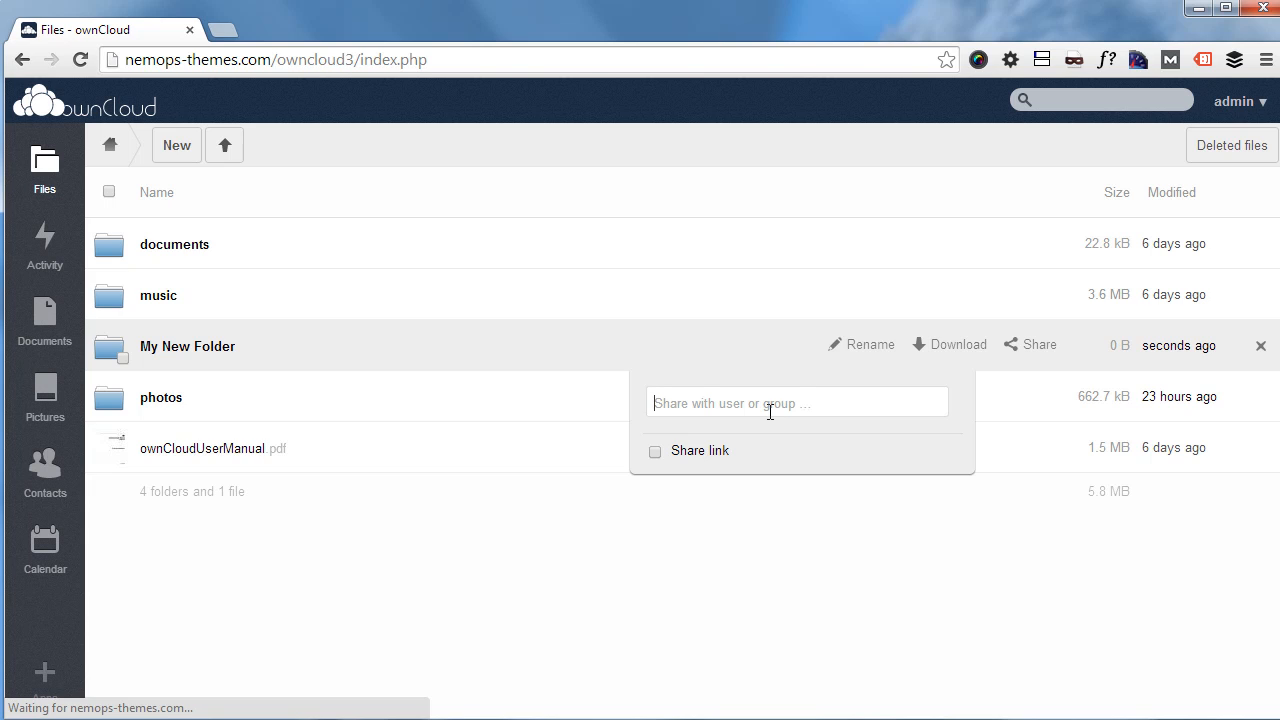
click(770, 412)
text(testuser)
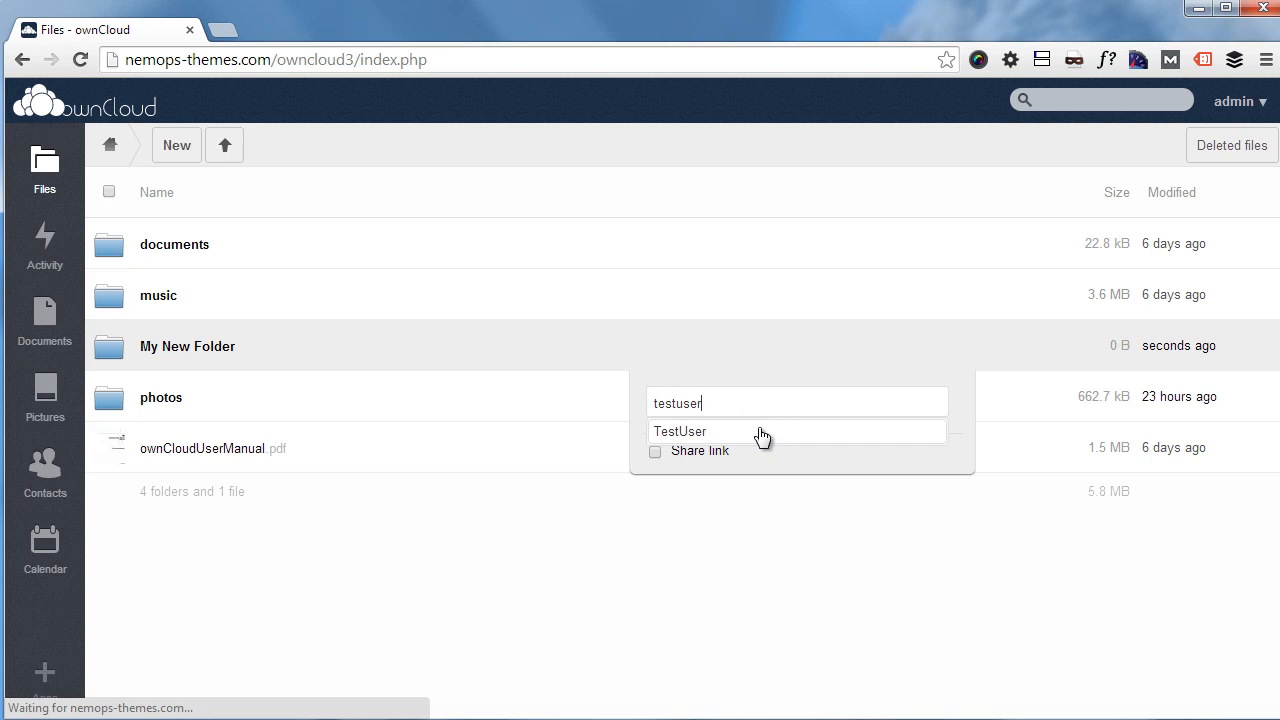
click(692, 431)
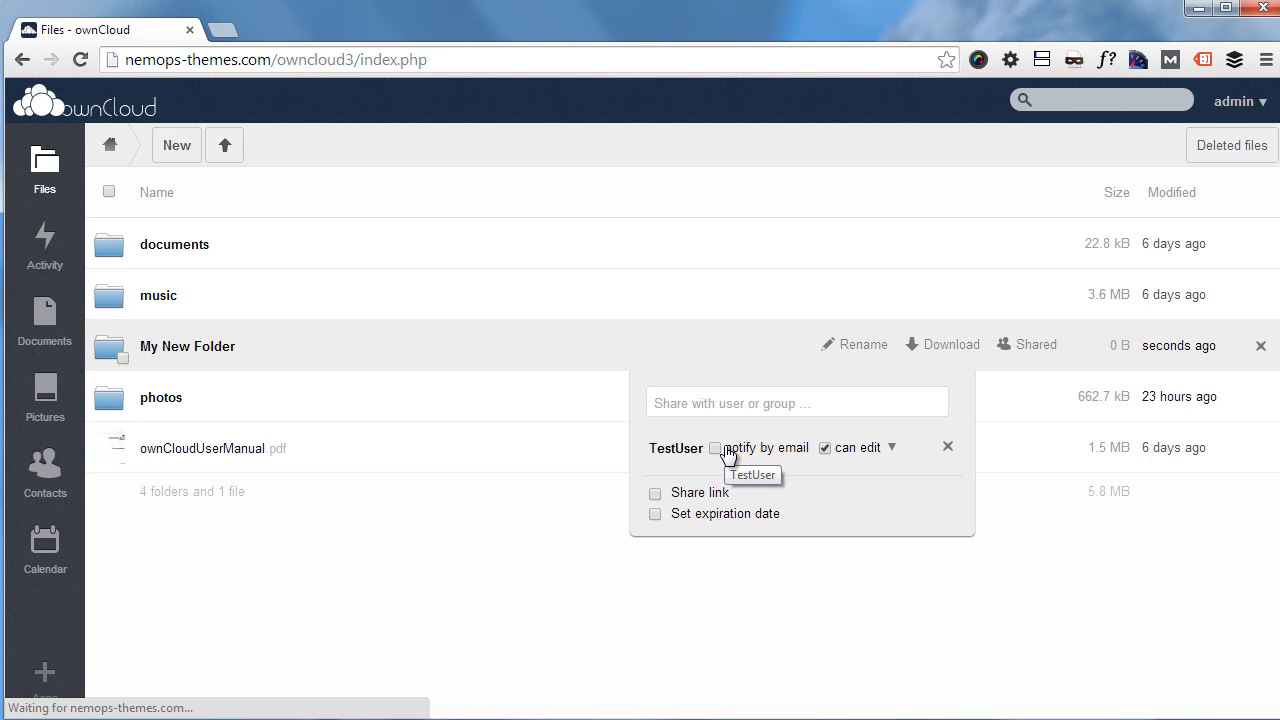
click(891, 449)
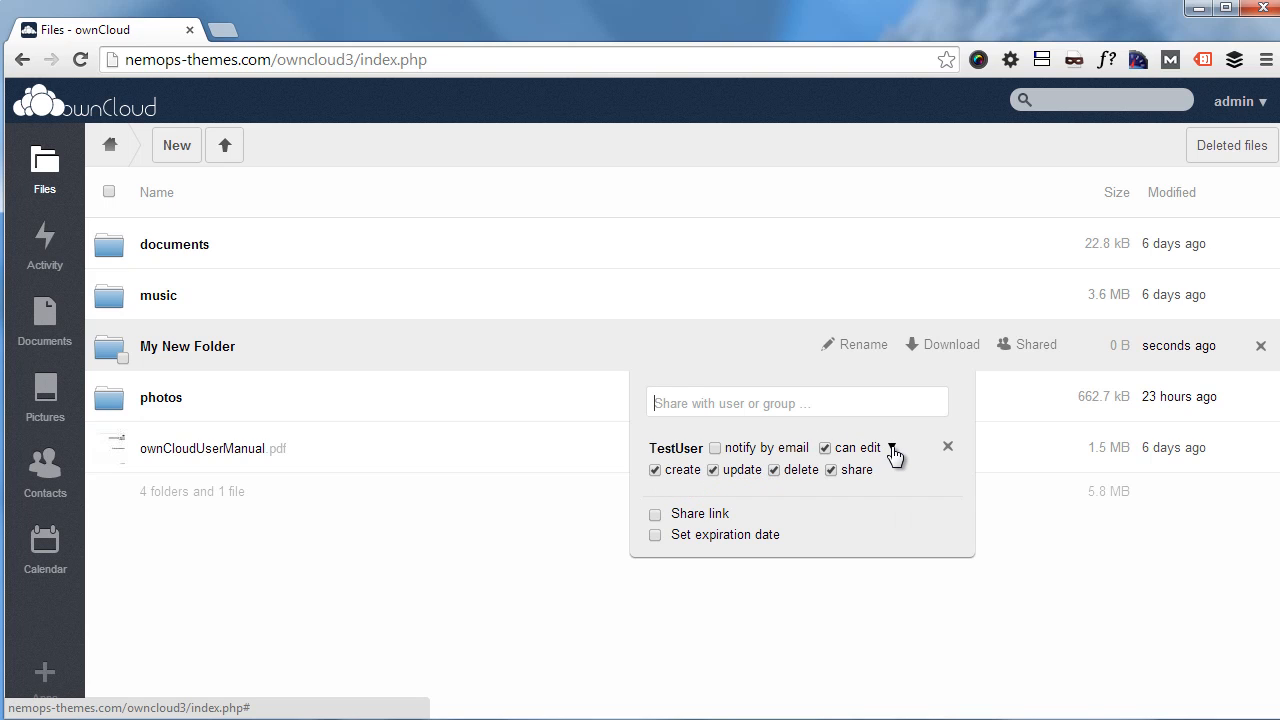
click(1027, 571)
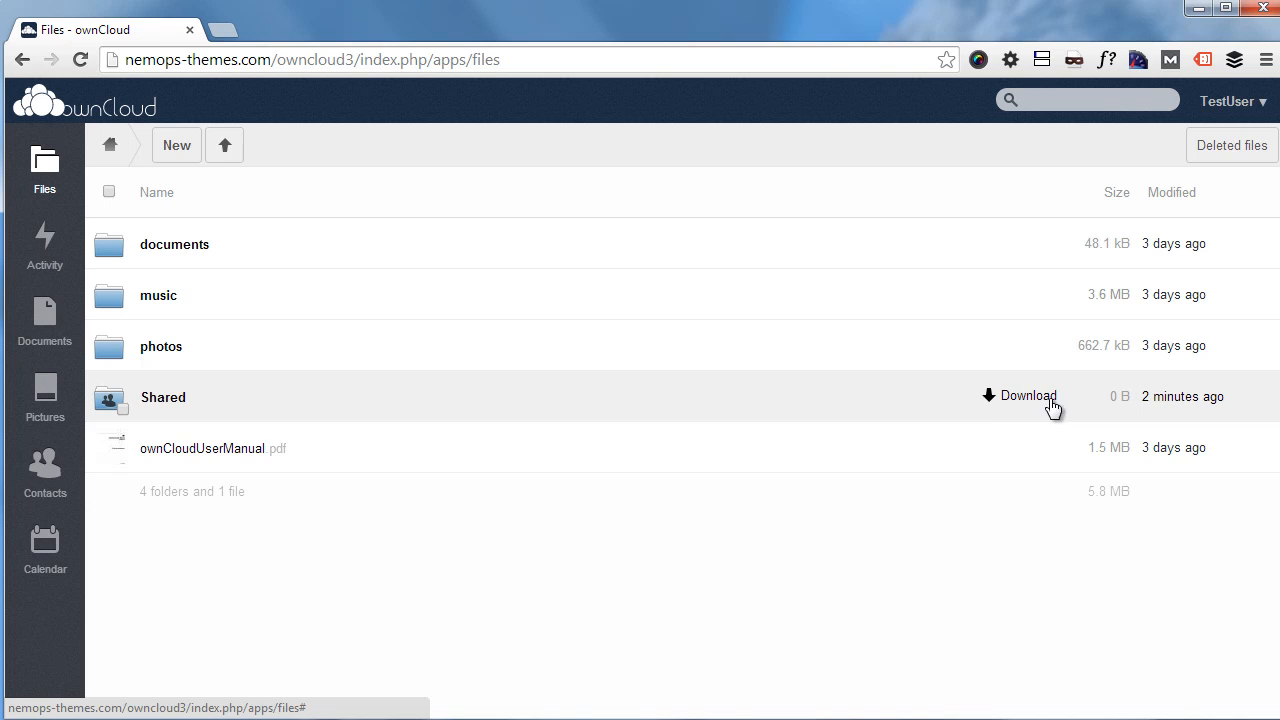
Step: Inside Shared > My New Folder, create an empty text file named ourfile.txt
click(828, 404)
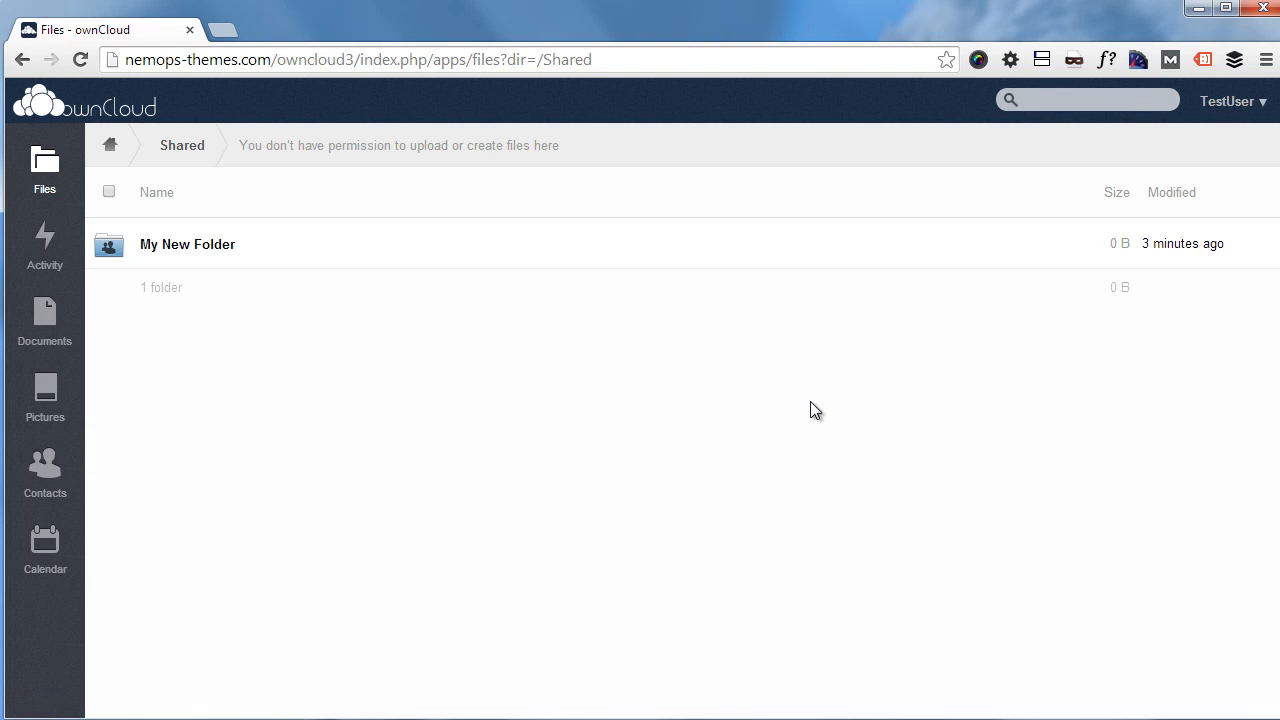
click(761, 250)
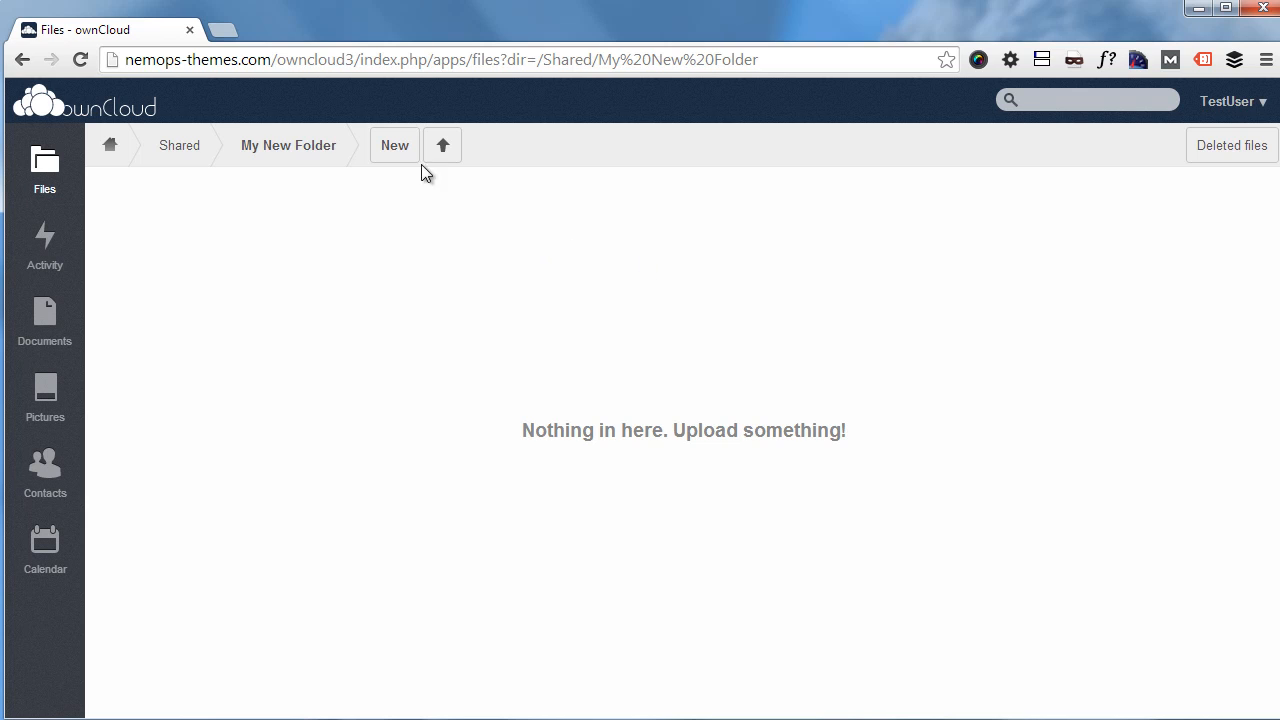
click(396, 150)
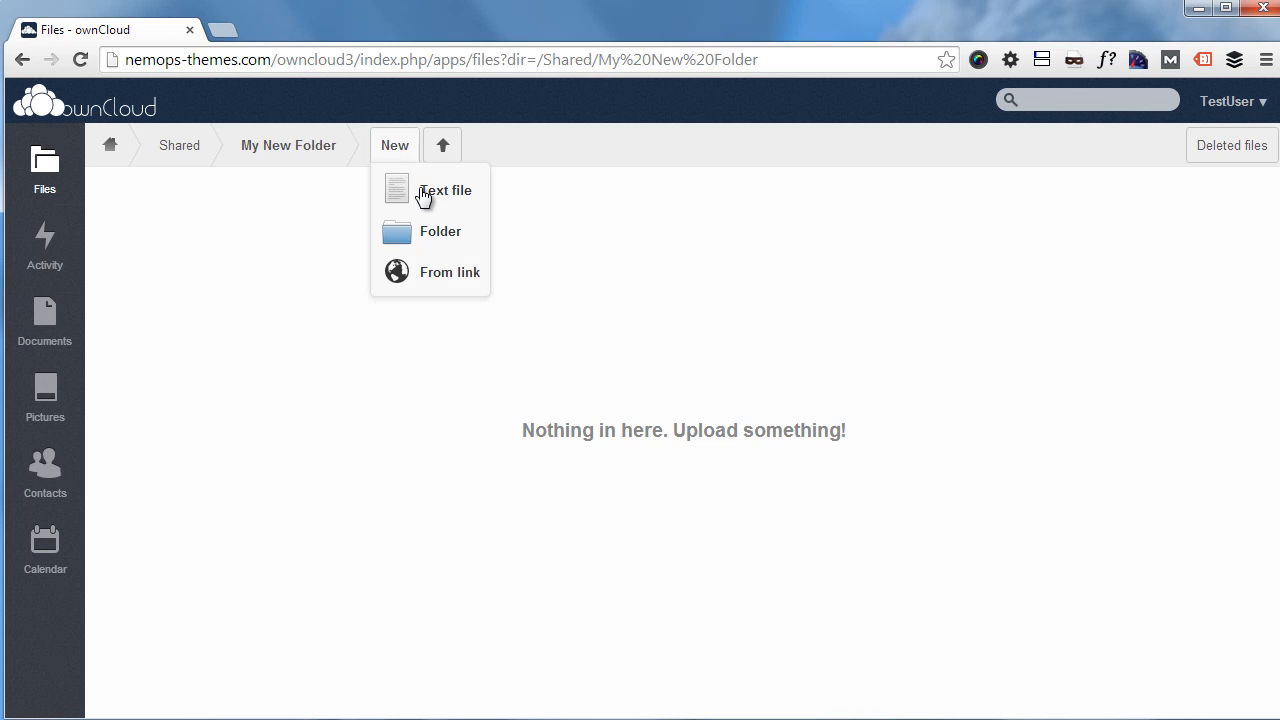
click(422, 195)
text(ourfile)
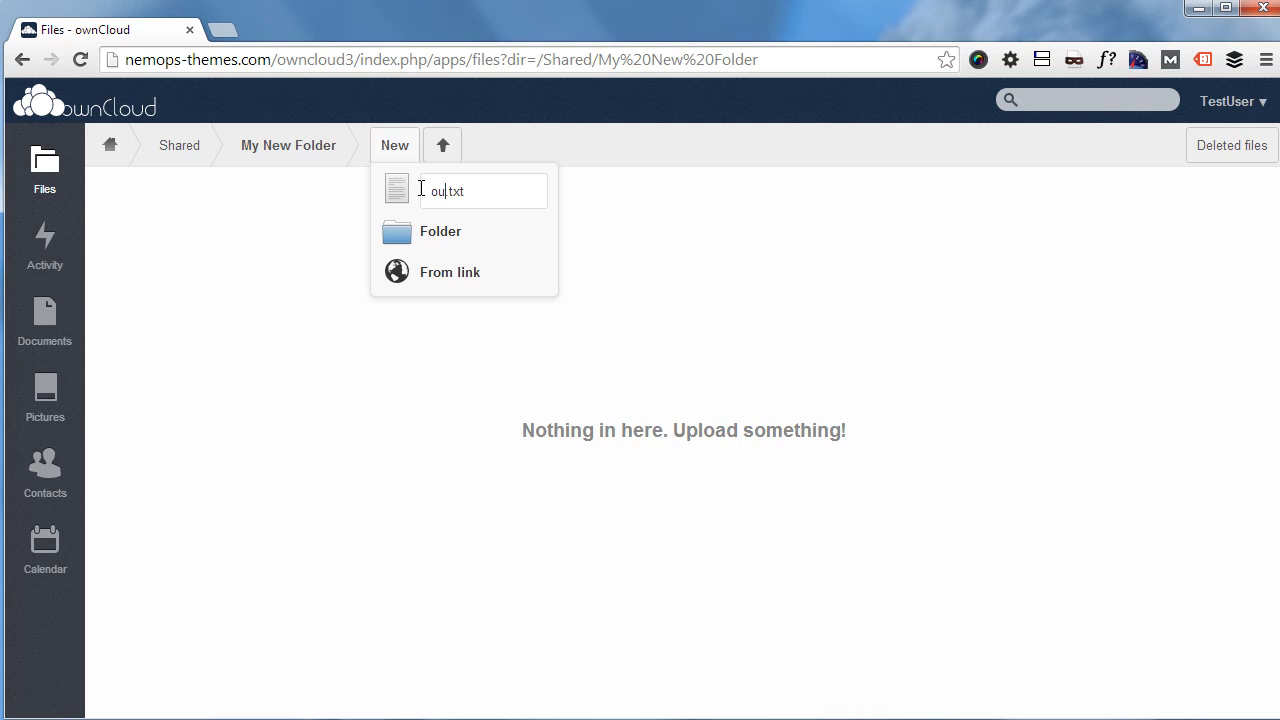
key(Return)
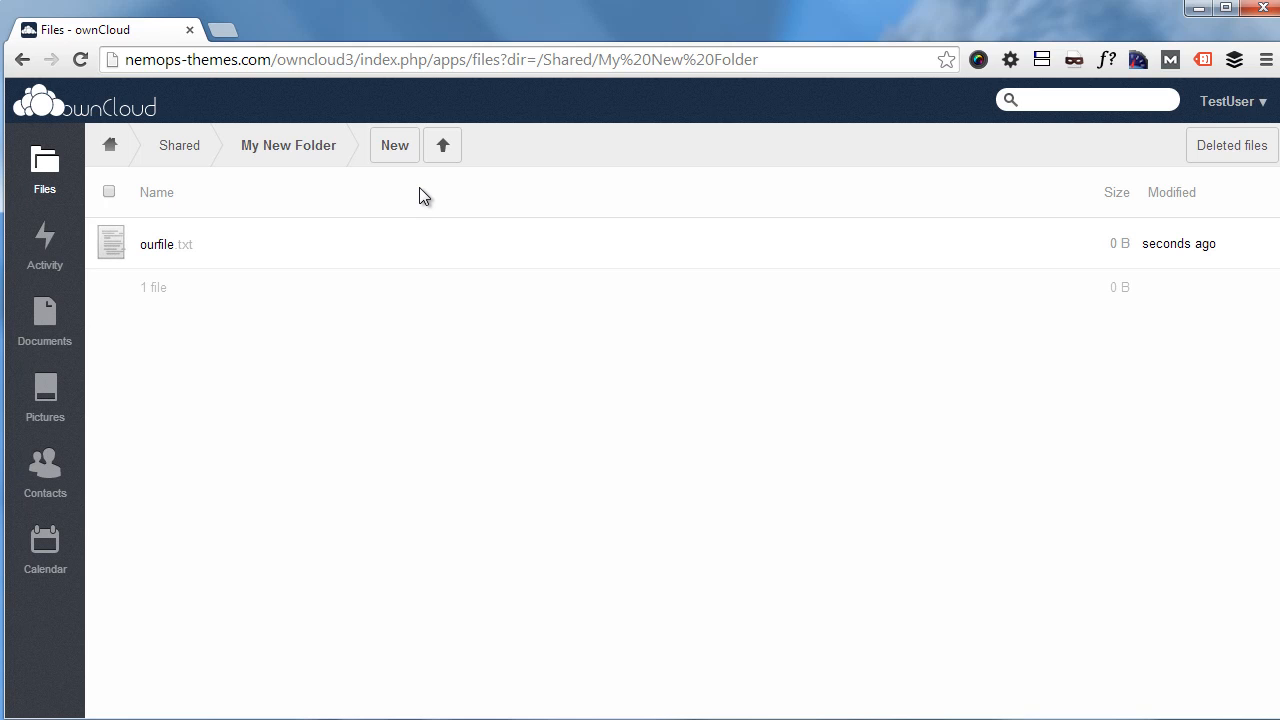
Step: Write 'something here' into ourfile.txt, save it, and switch to the Documents app
click(278, 250)
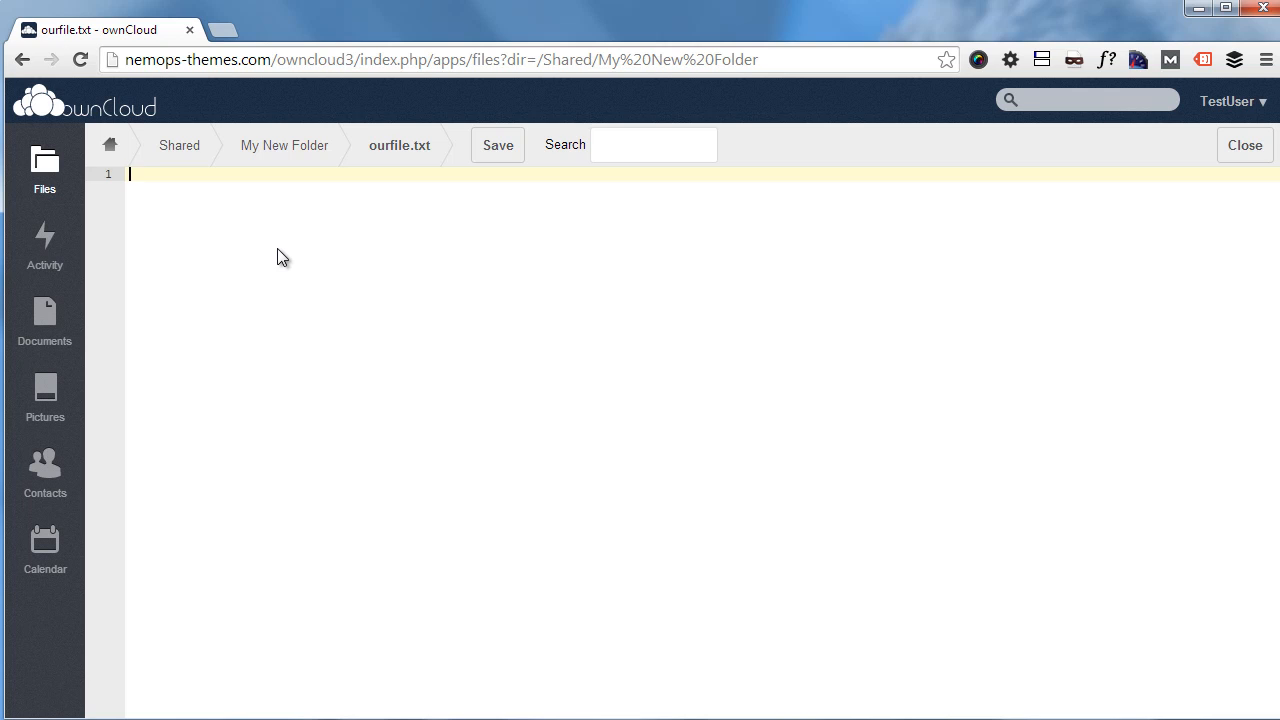
text(something here)
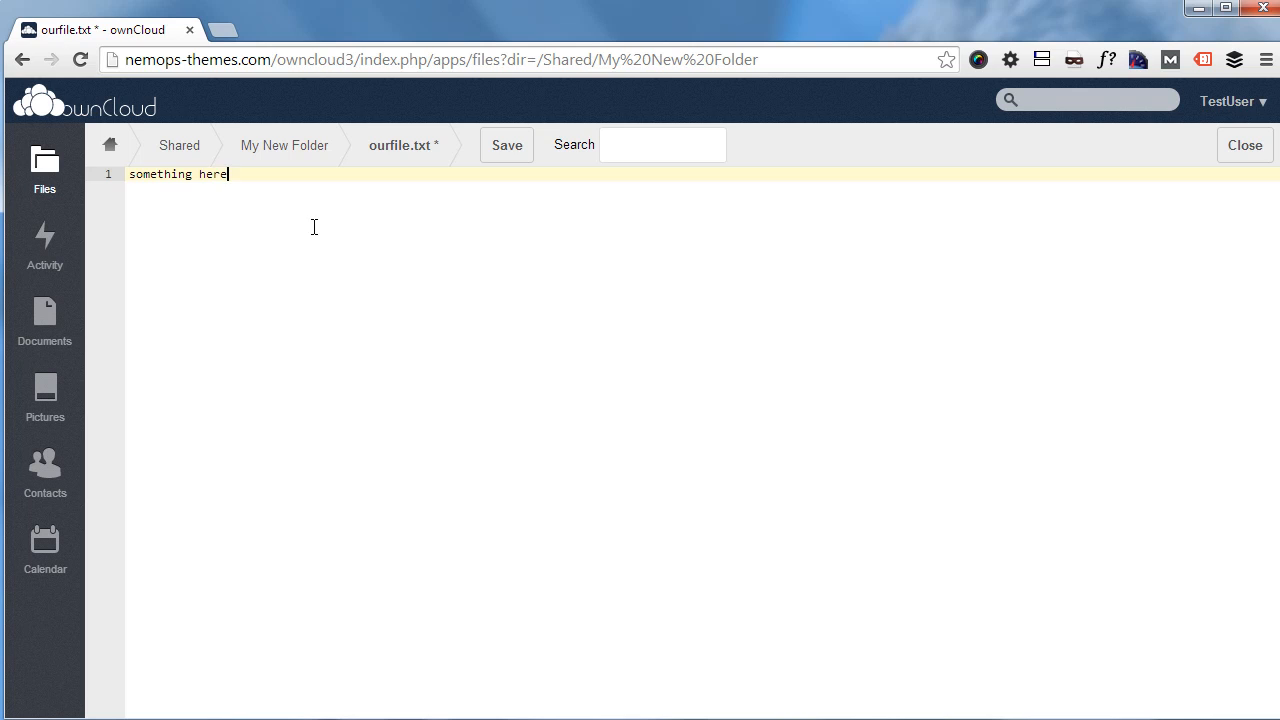
click(509, 148)
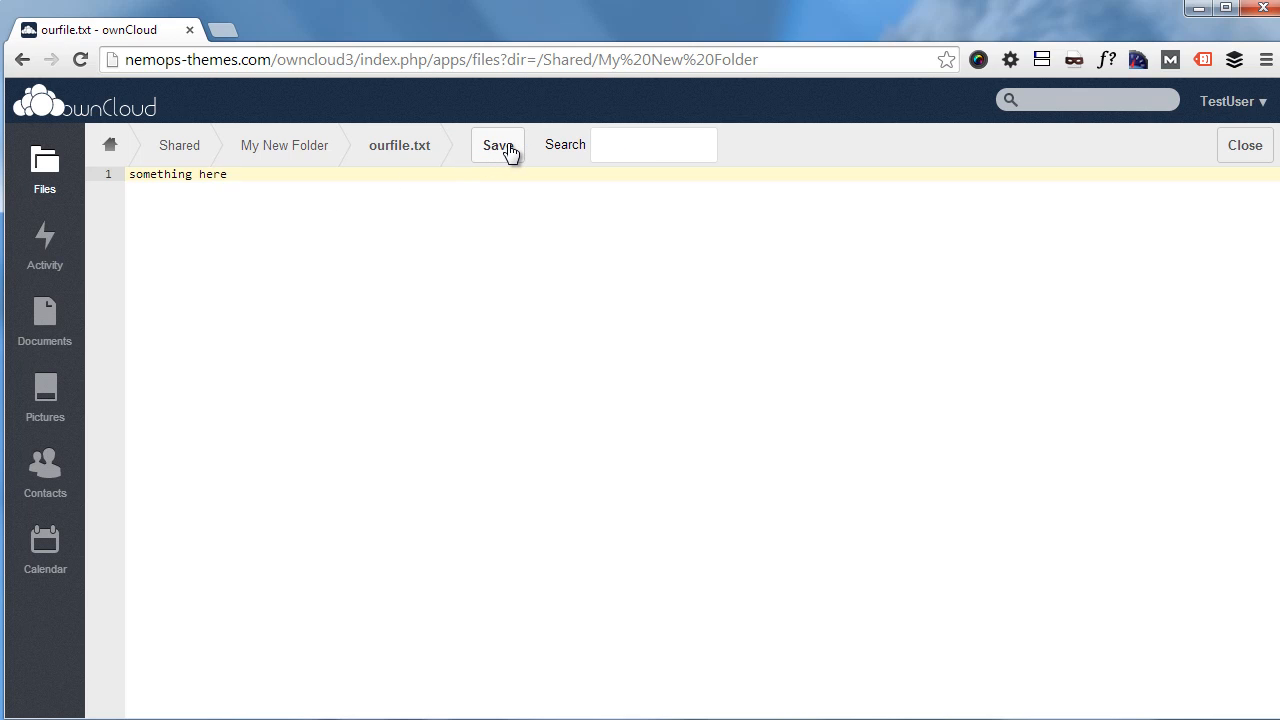
click(44, 318)
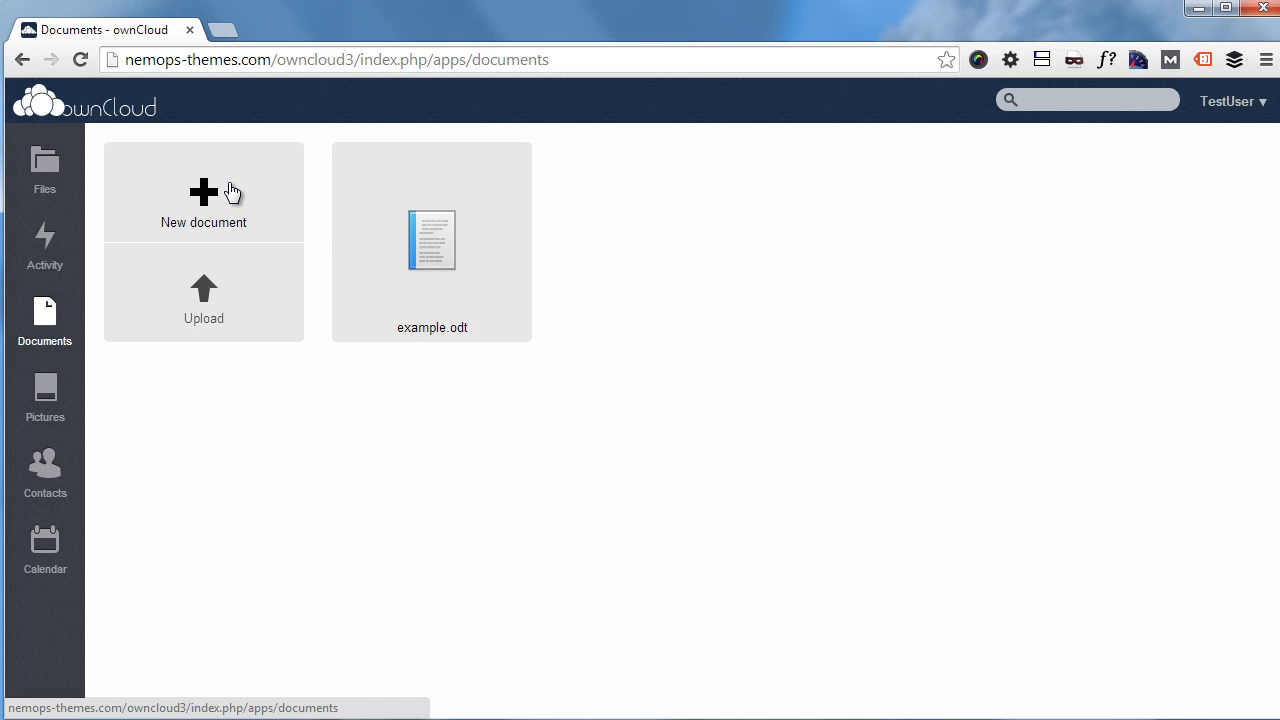
Step: Create a new document and title it 'some new doc.'
click(231, 192)
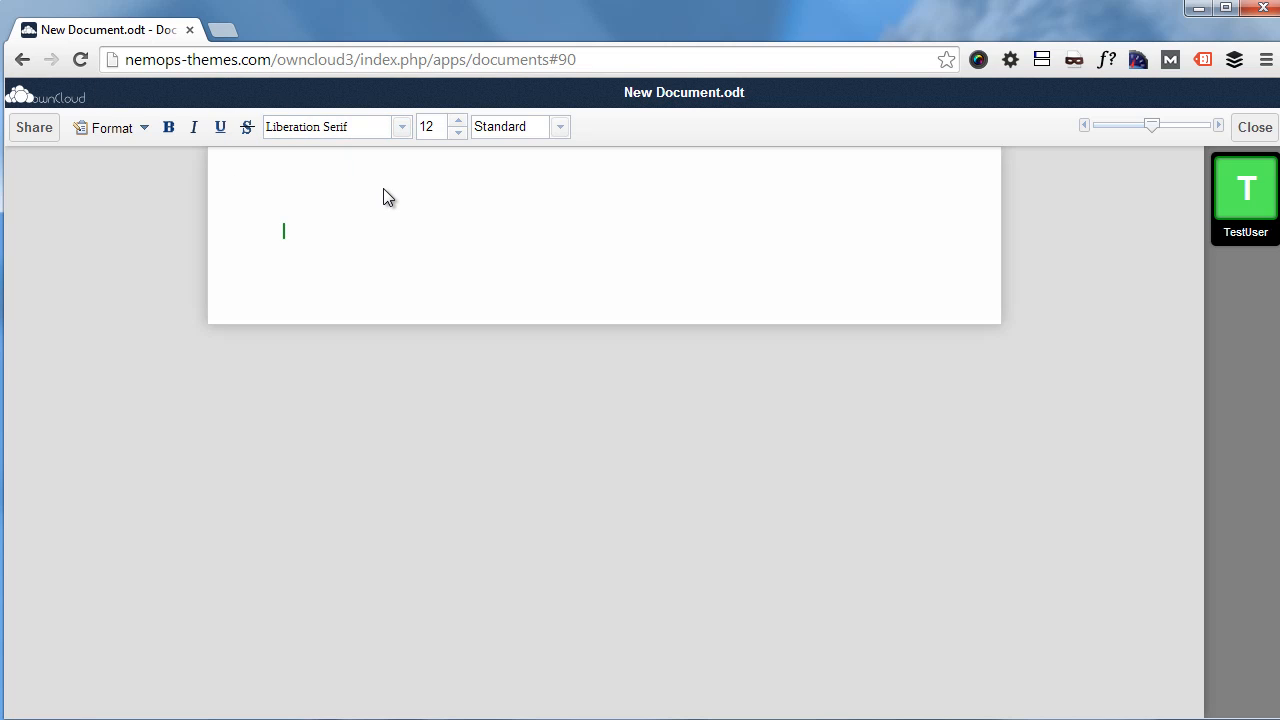
click(661, 93)
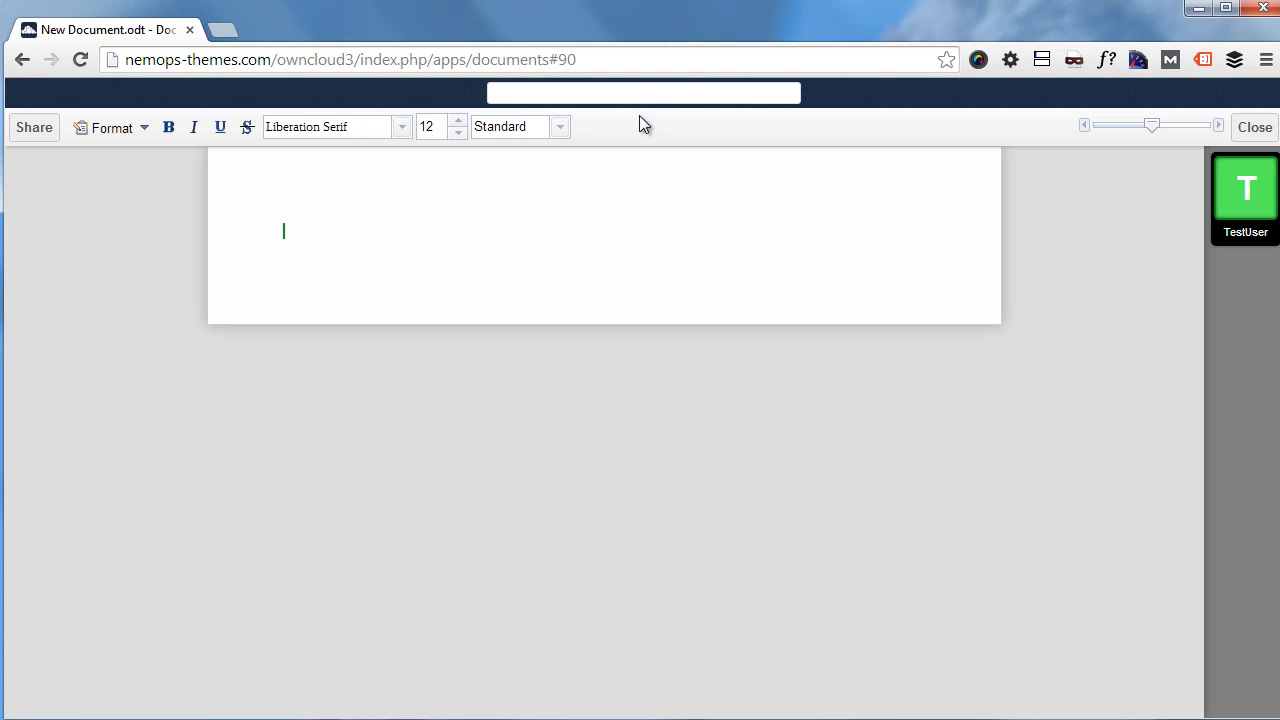
text(some new doc.)
Step: Type a line of text, format it as bold Droid Sans, and close the document
click(563, 215)
text(sdsafs)
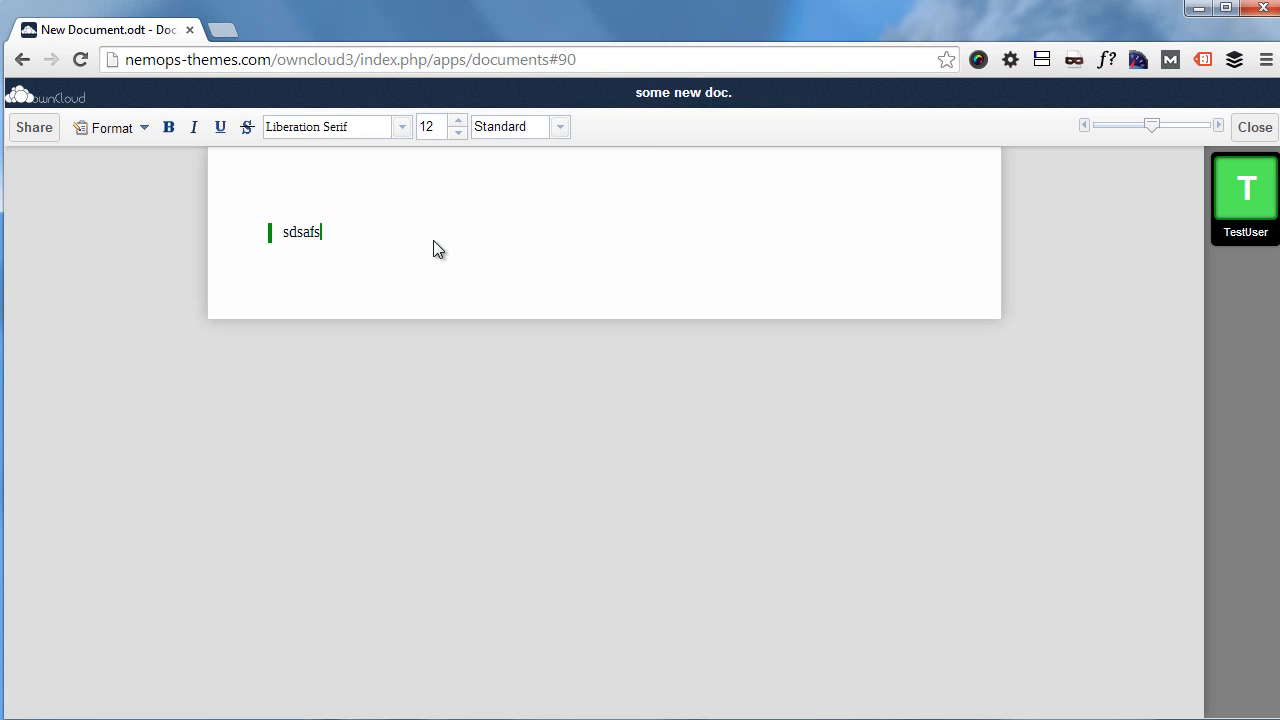
drag(433, 249, 134, 234)
click(401, 128)
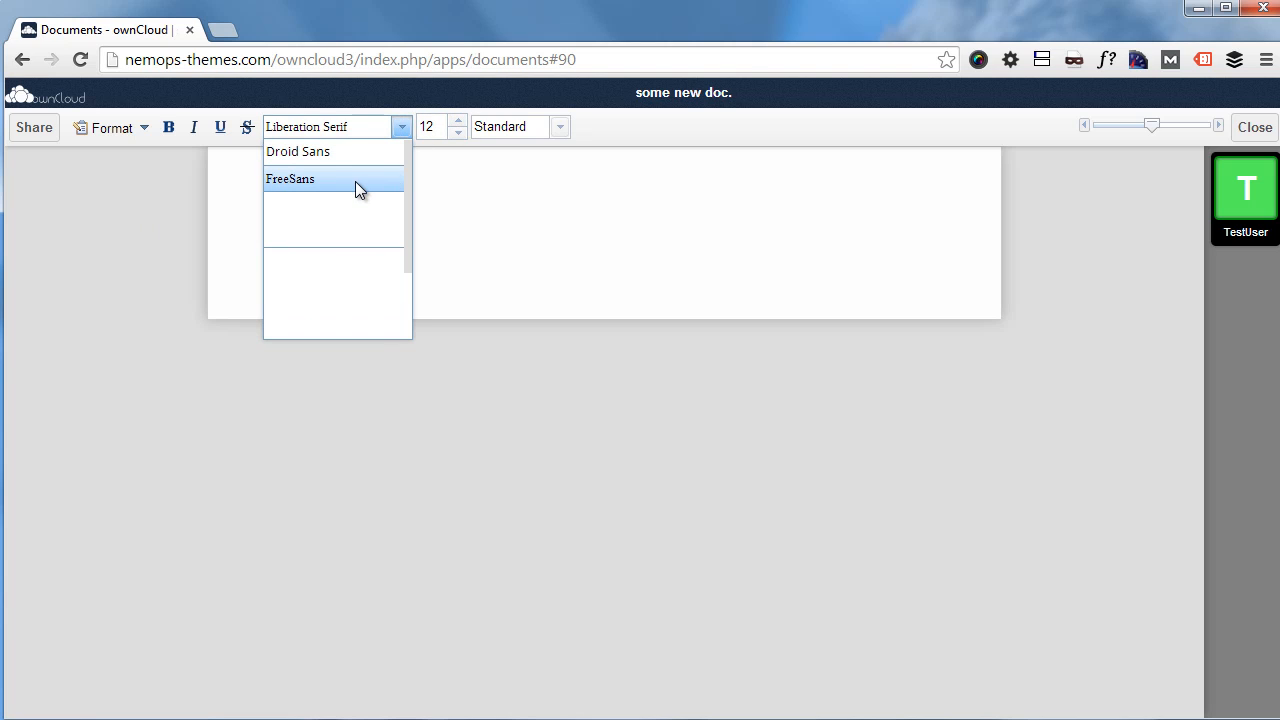
click(328, 152)
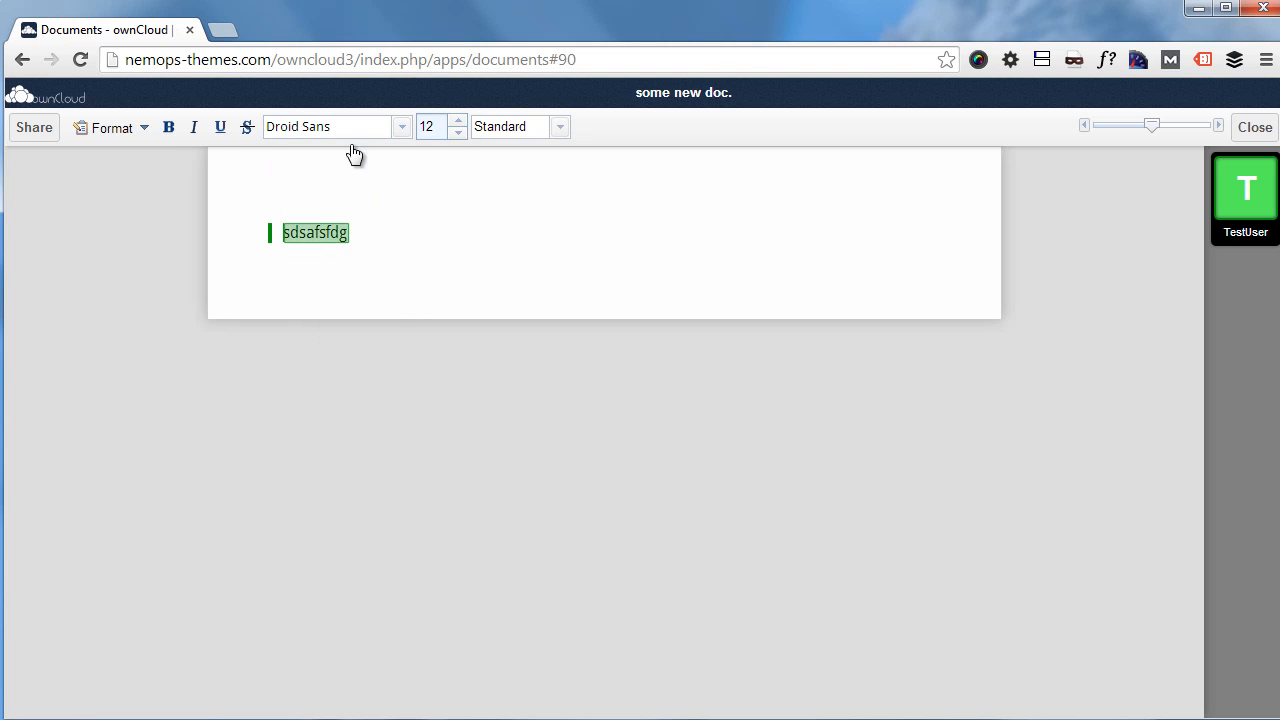
click(169, 128)
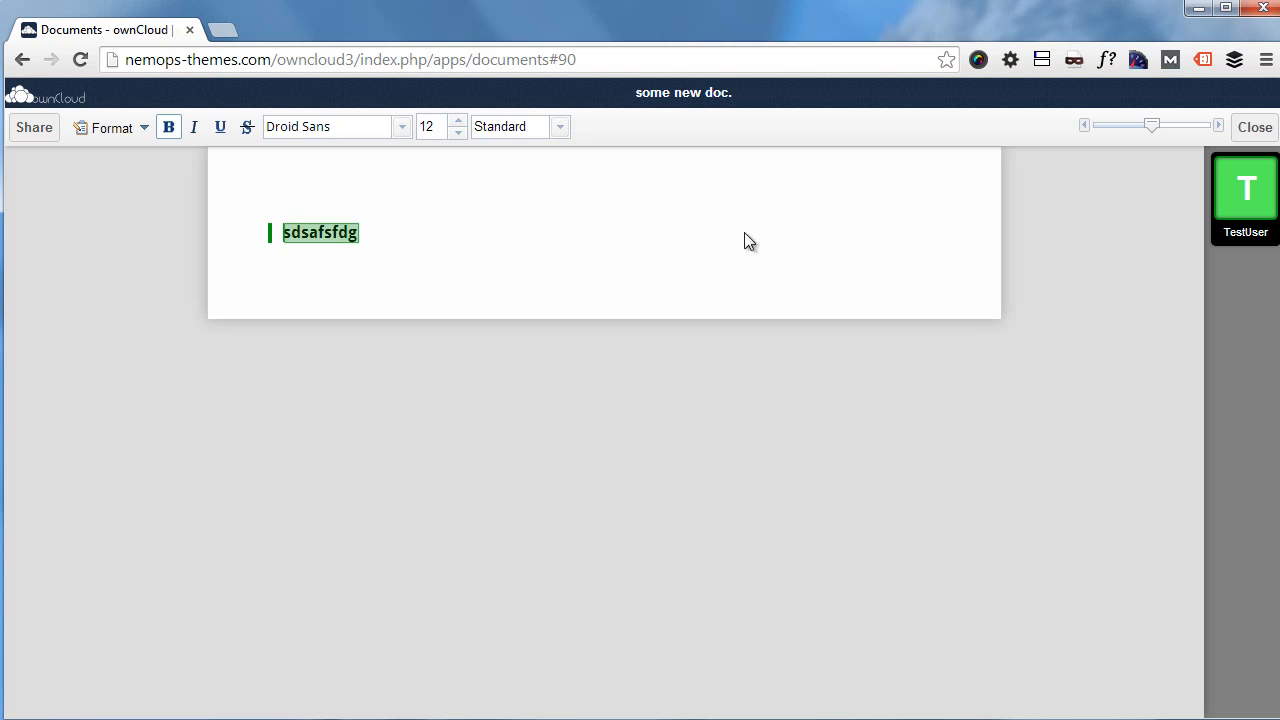
click(1252, 128)
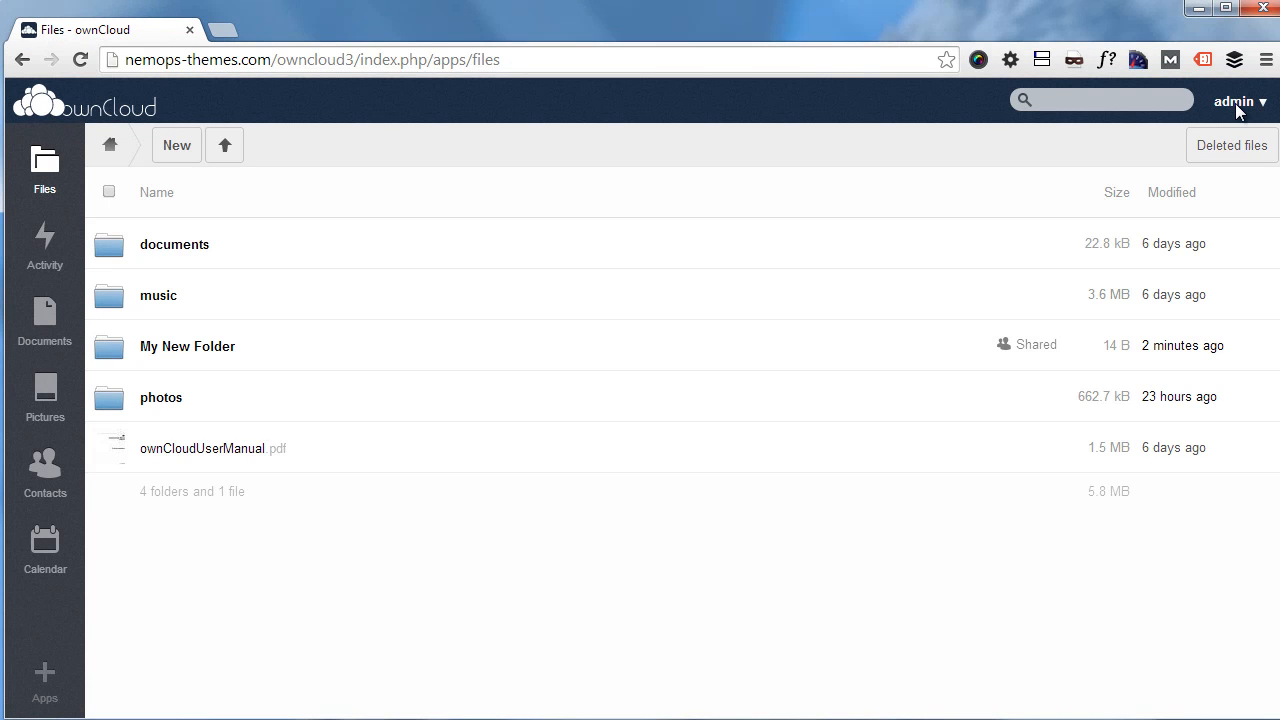
Step: Go to the Users management page via the admin account menu
click(1240, 104)
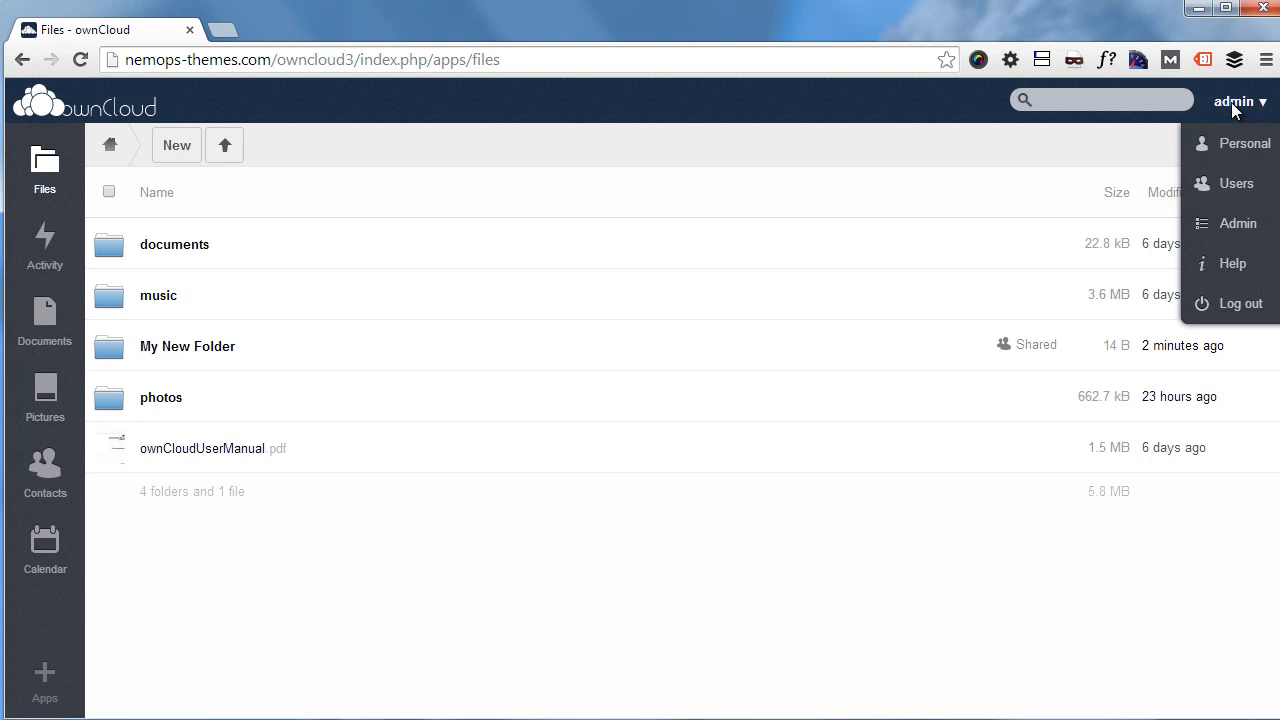
click(1228, 186)
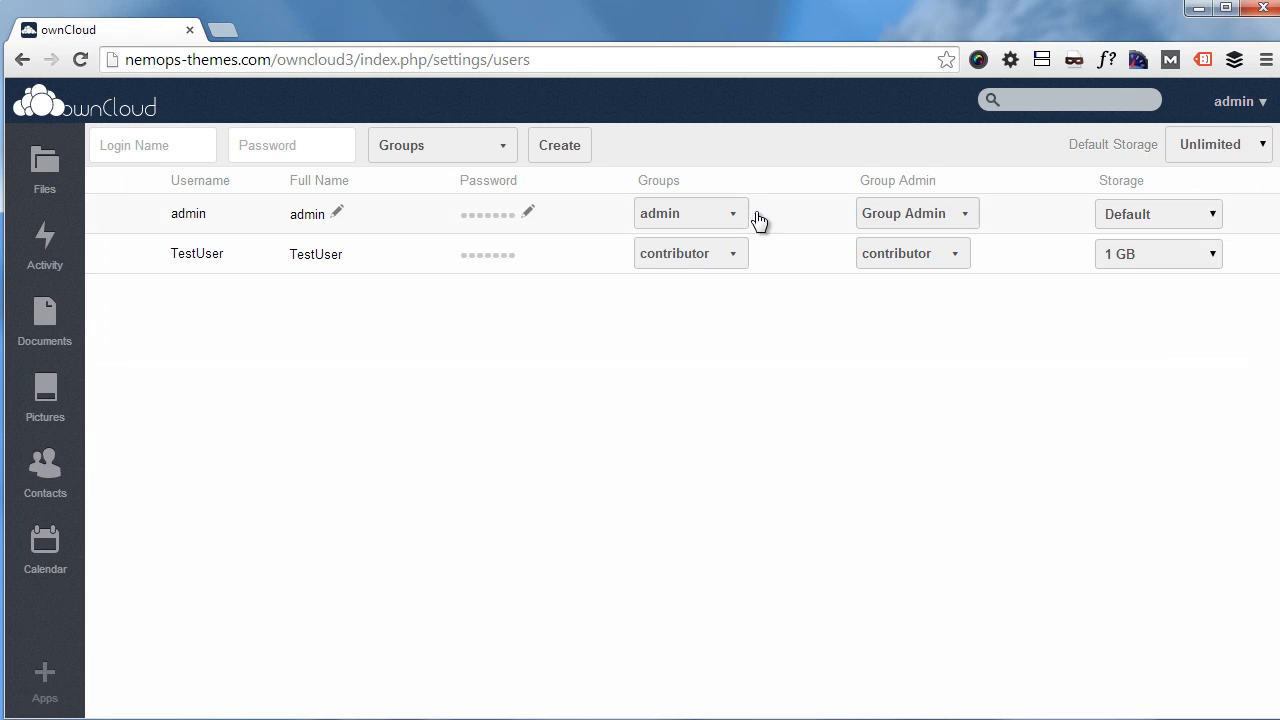
Step: Create user 'Another User' with a password and no group assigned
click(193, 150)
text(Another User)
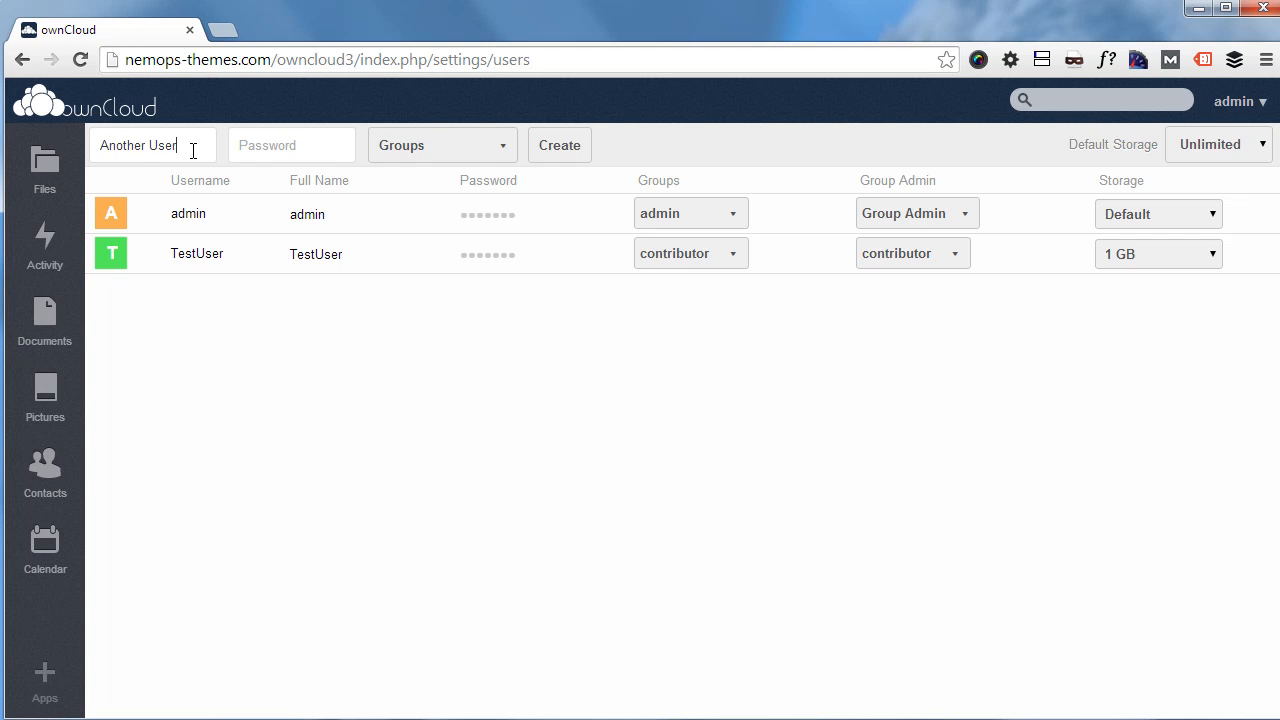
key(Tab)
text(password)
click(498, 155)
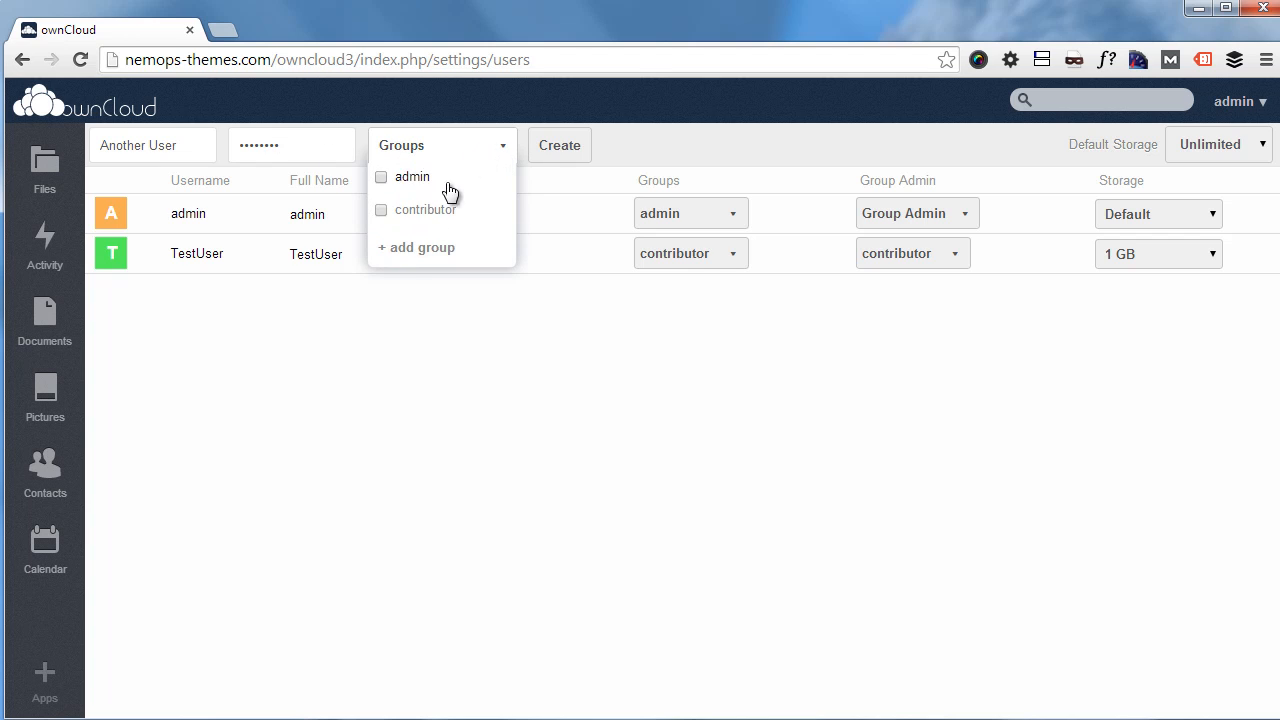
click(420, 251)
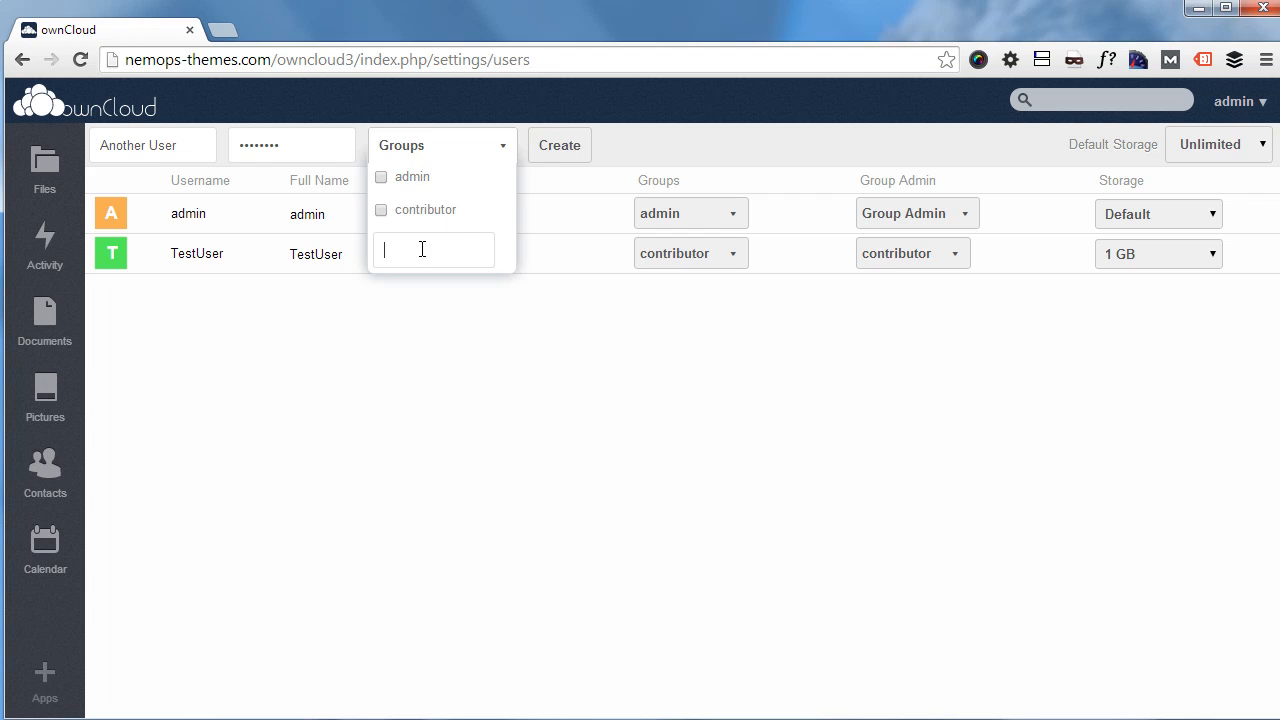
click(505, 150)
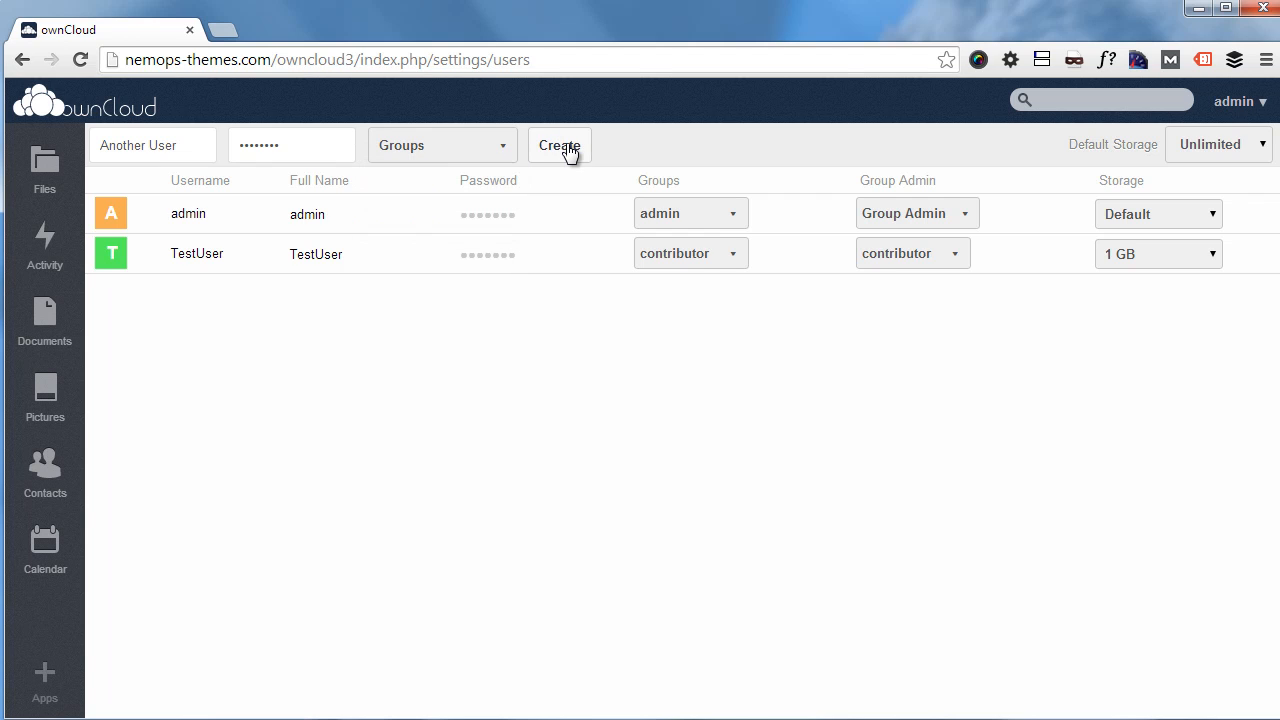
click(570, 152)
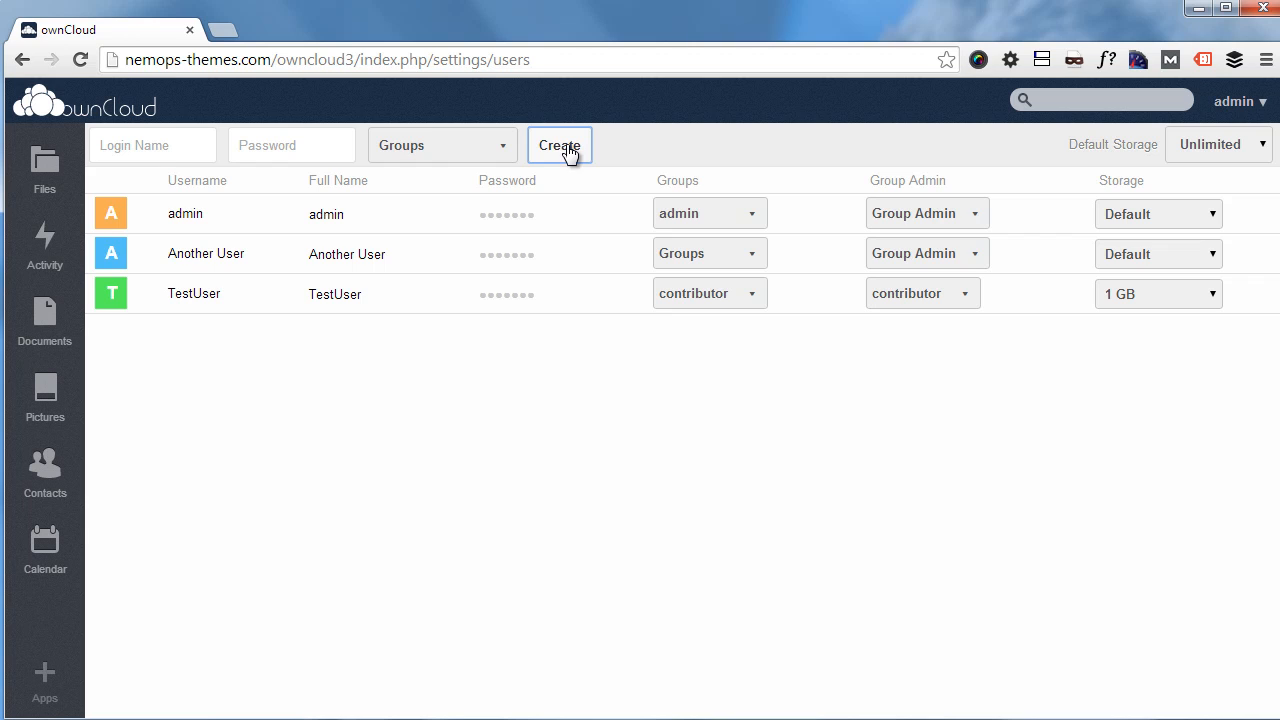
click(1200, 262)
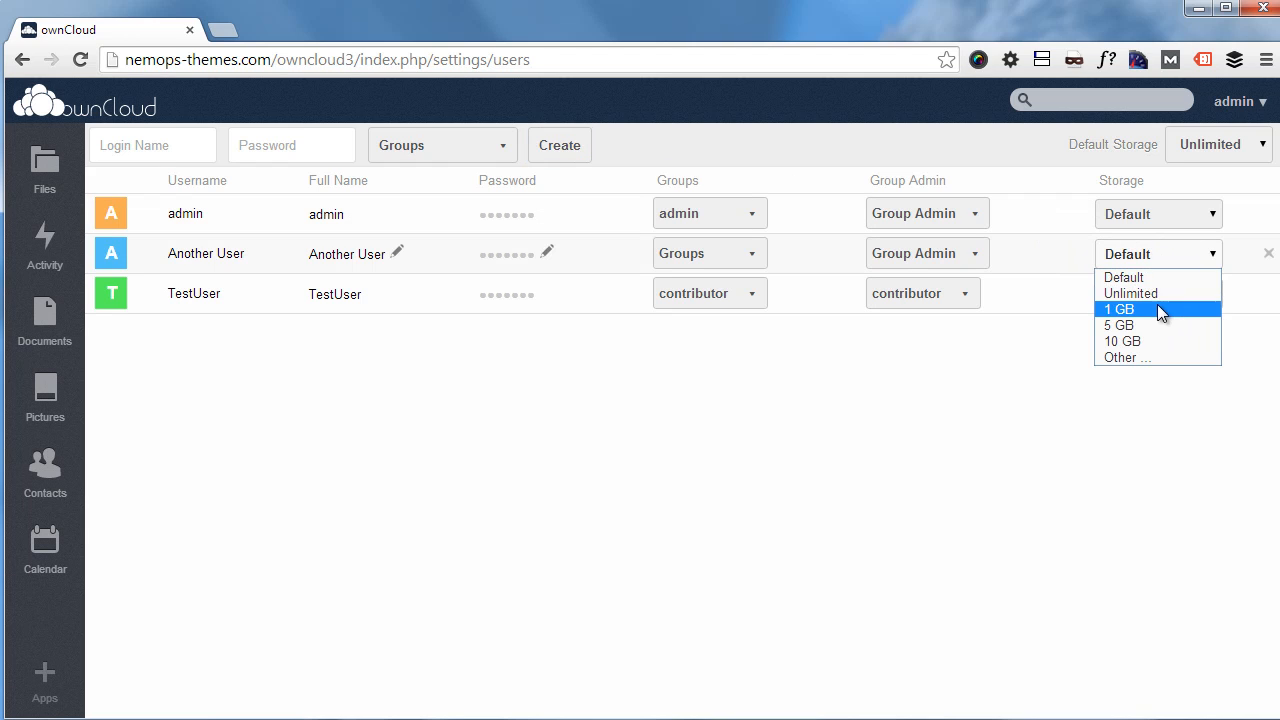
click(1135, 357)
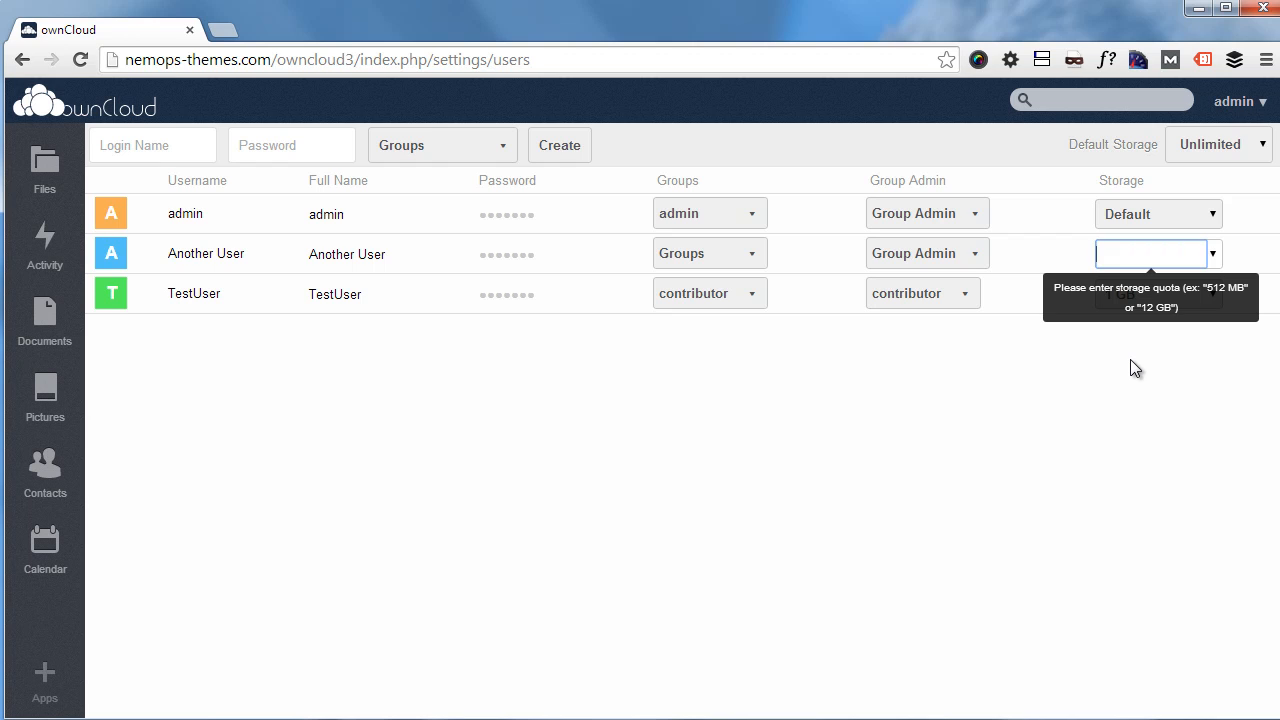
click(1131, 360)
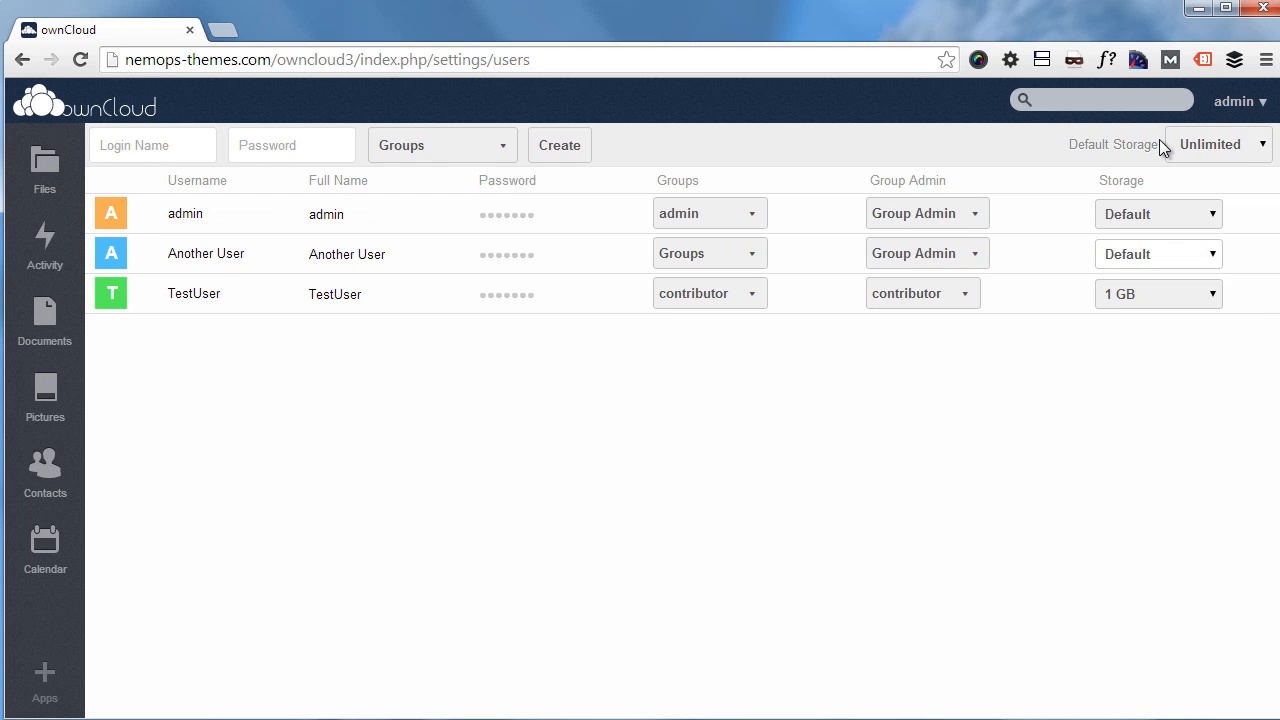
click(1241, 156)
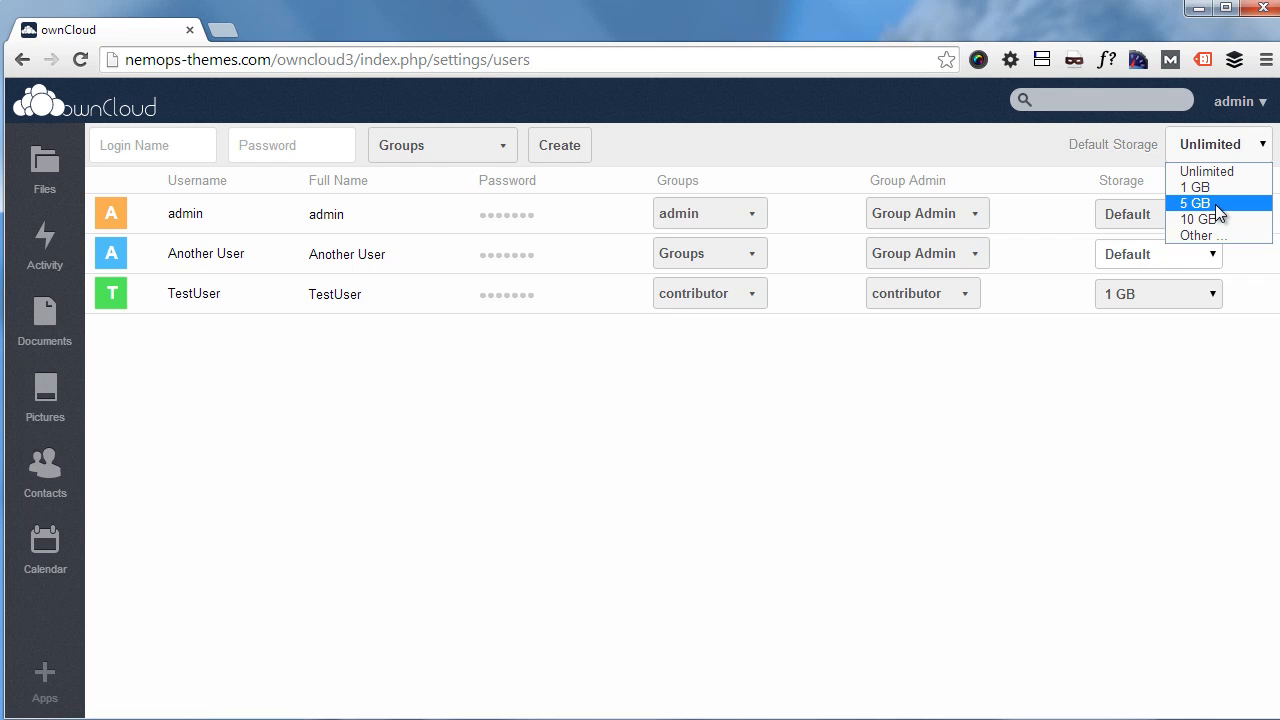
click(1117, 399)
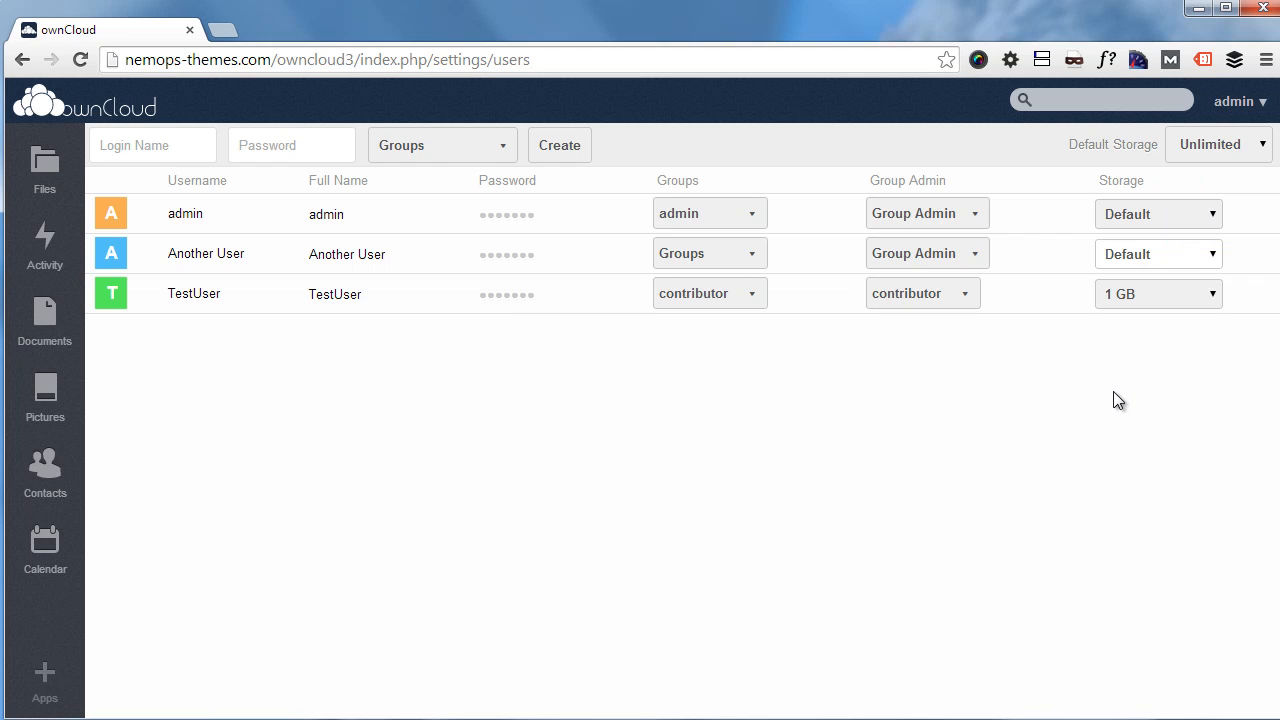